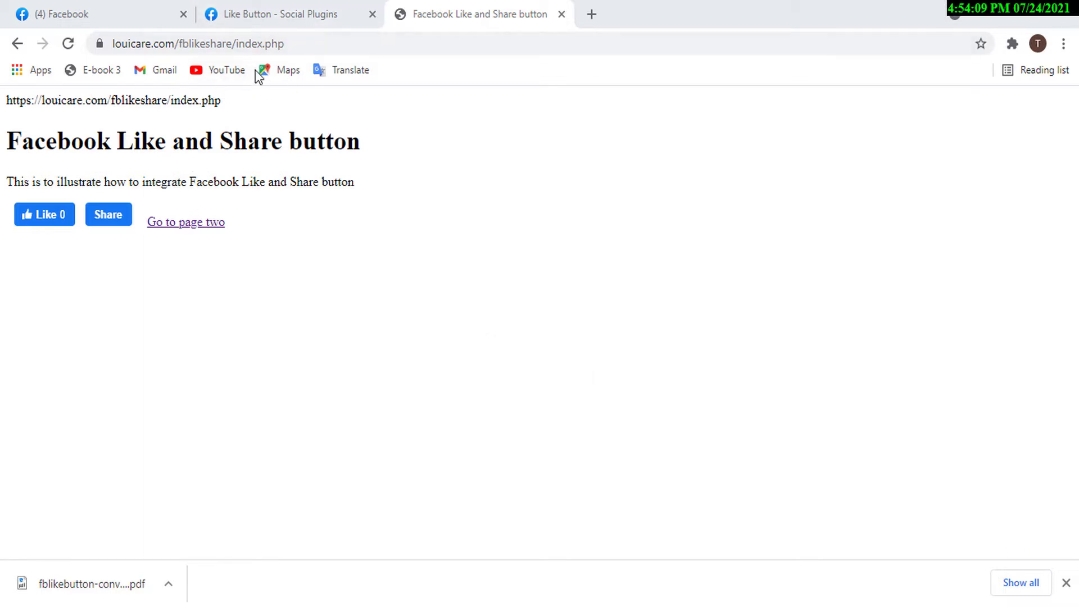
Like the index demo page, bringing its count to 1, and open its Facebook share dialog.
{"action": "left_click", "coordinate": [36, 216]}
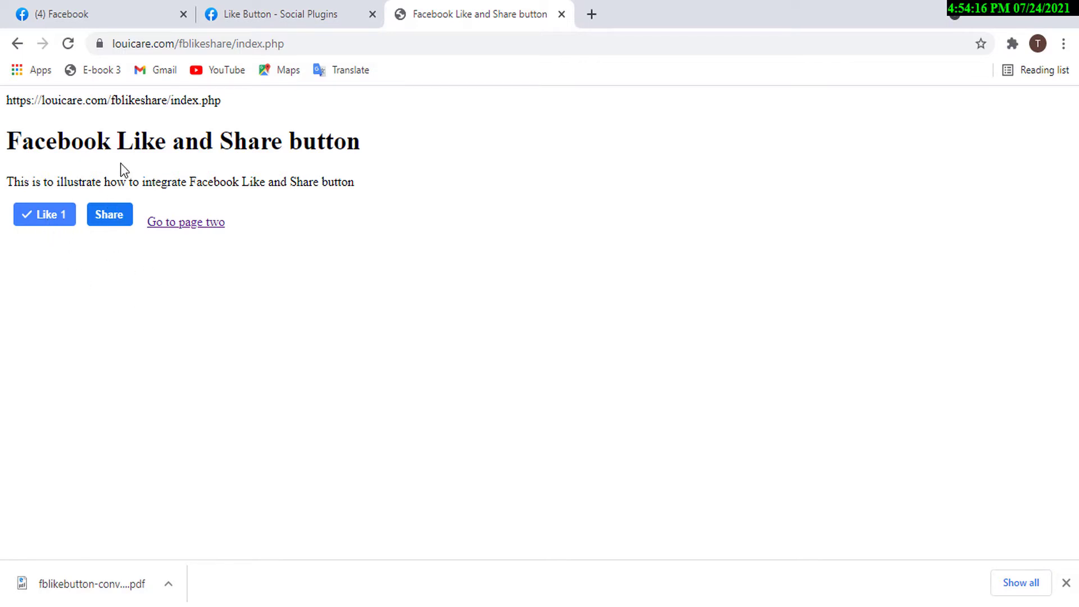
{"action": "left_click", "coordinate": [103, 220]}
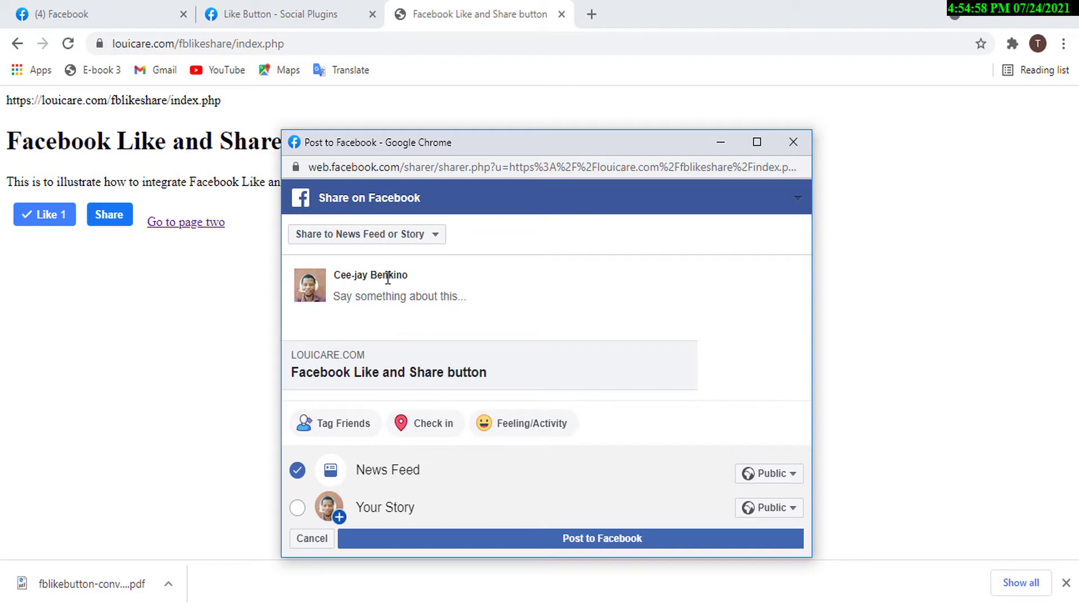
Post the index page to the Facebook feed with the comment 'Index shared'.
{"action": "left_click", "coordinate": [389, 294]}
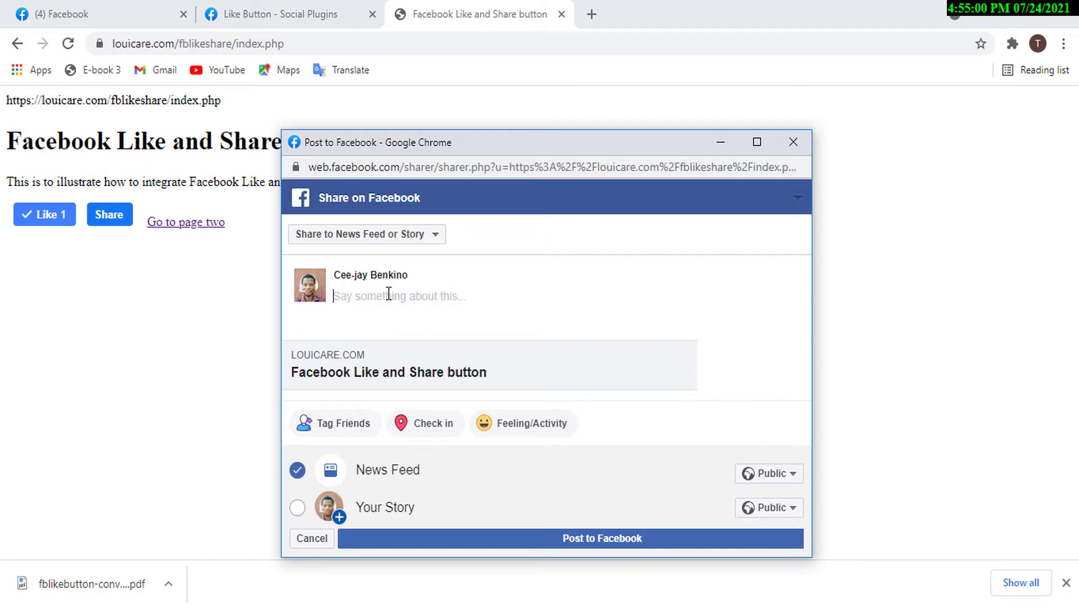
{"action": "type", "text": "Inde"}
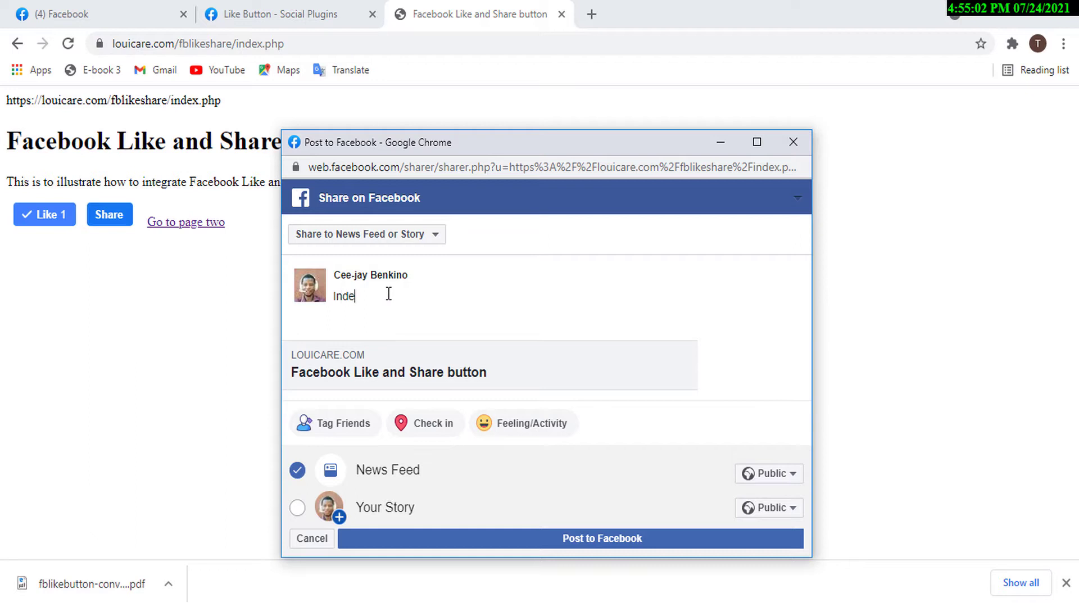
{"action": "type", "text": "x sg"}
{"action": "type", "text": "ared"}
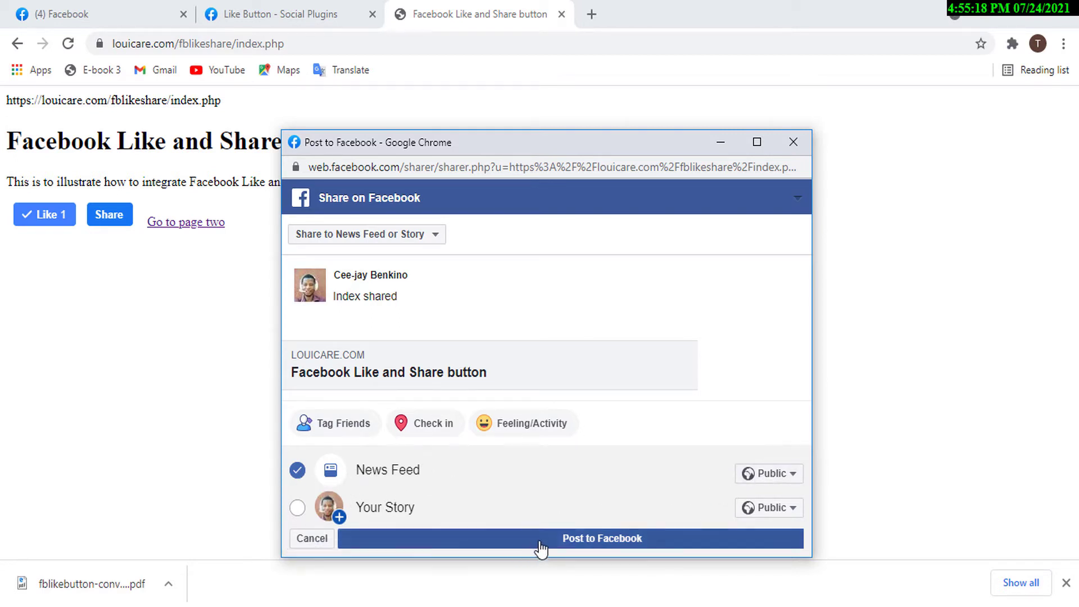
{"action": "left_click", "coordinate": [597, 547]}
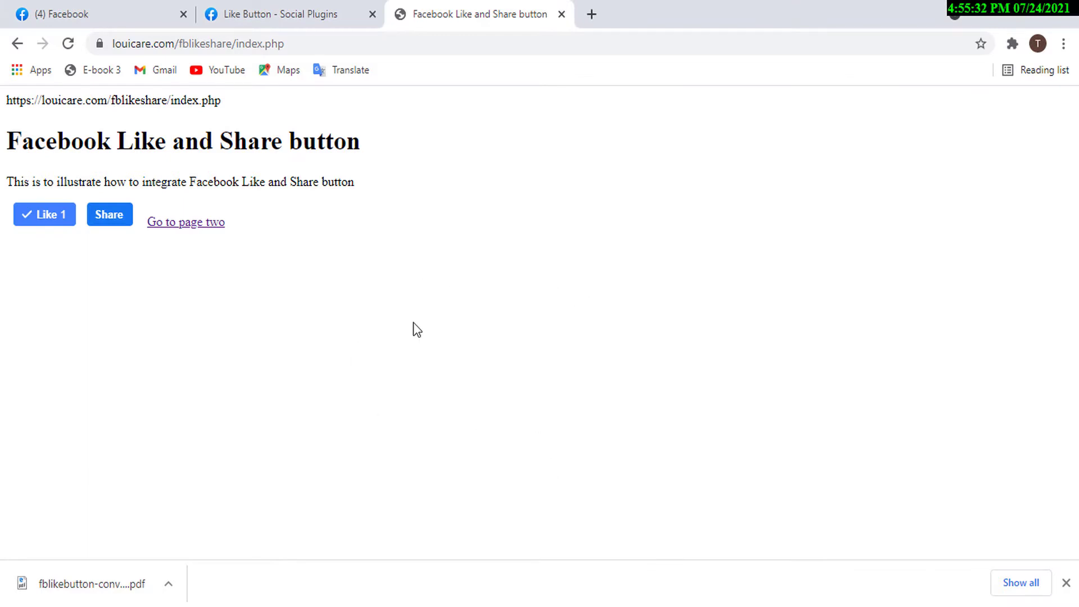
{"action": "left_click", "coordinate": [112, 8]}
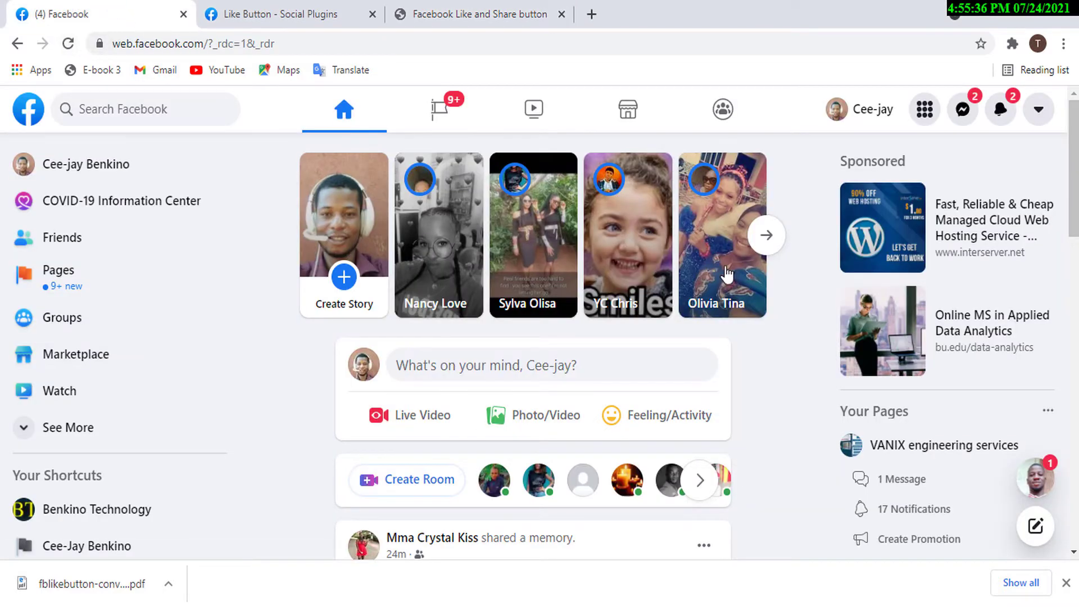
{"action": "left_click", "coordinate": [69, 45]}
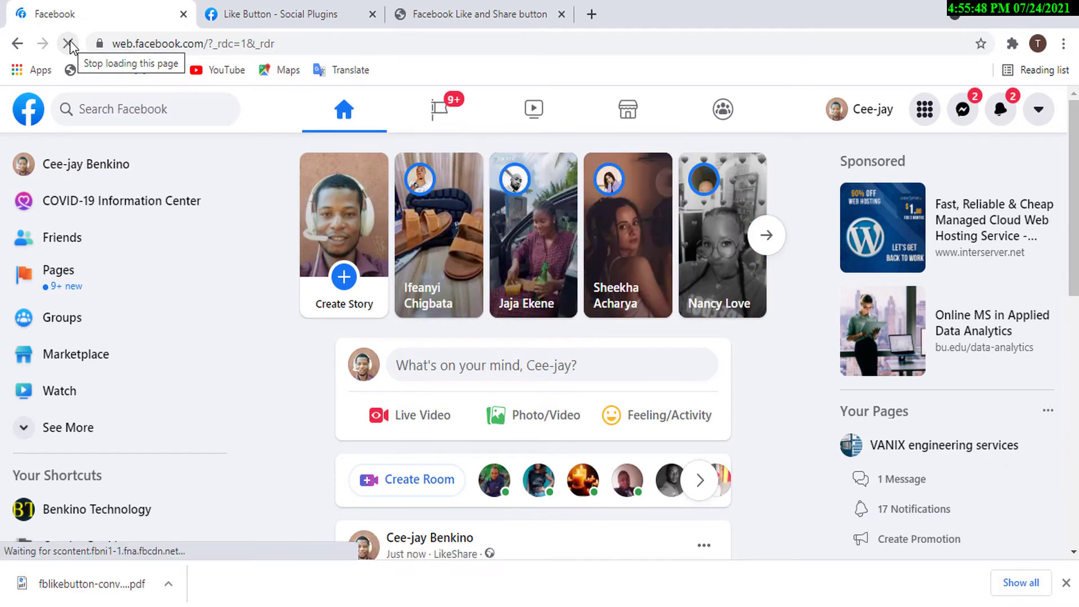
{"action": "scroll", "coordinate": [387, 228], "scroll_direction": "down", "scroll_amount": 2}
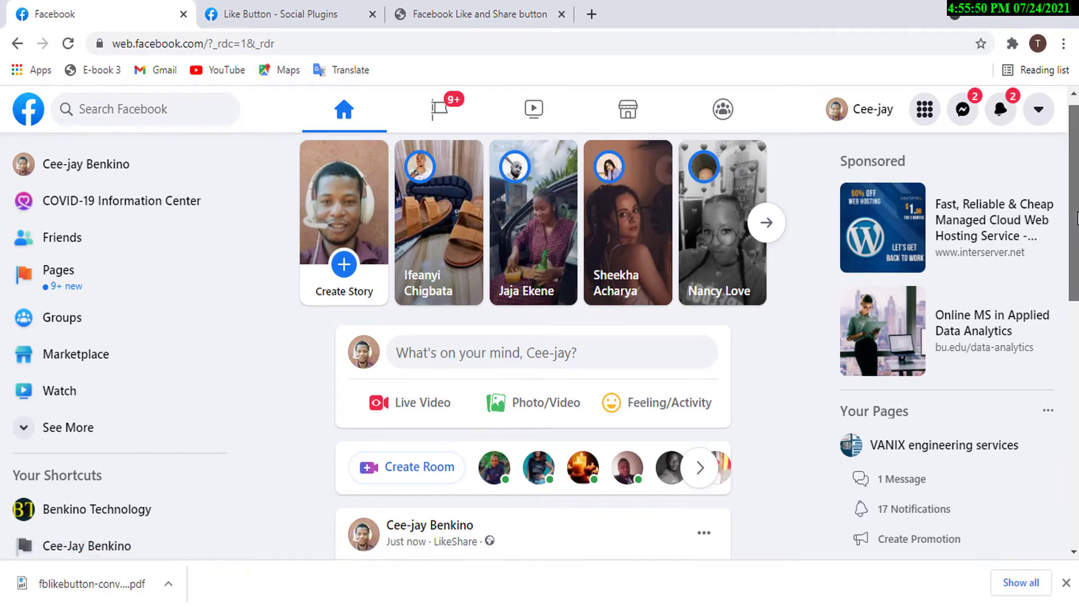
{"action": "scroll", "coordinate": [458, 391], "scroll_direction": "down", "scroll_amount": 1}
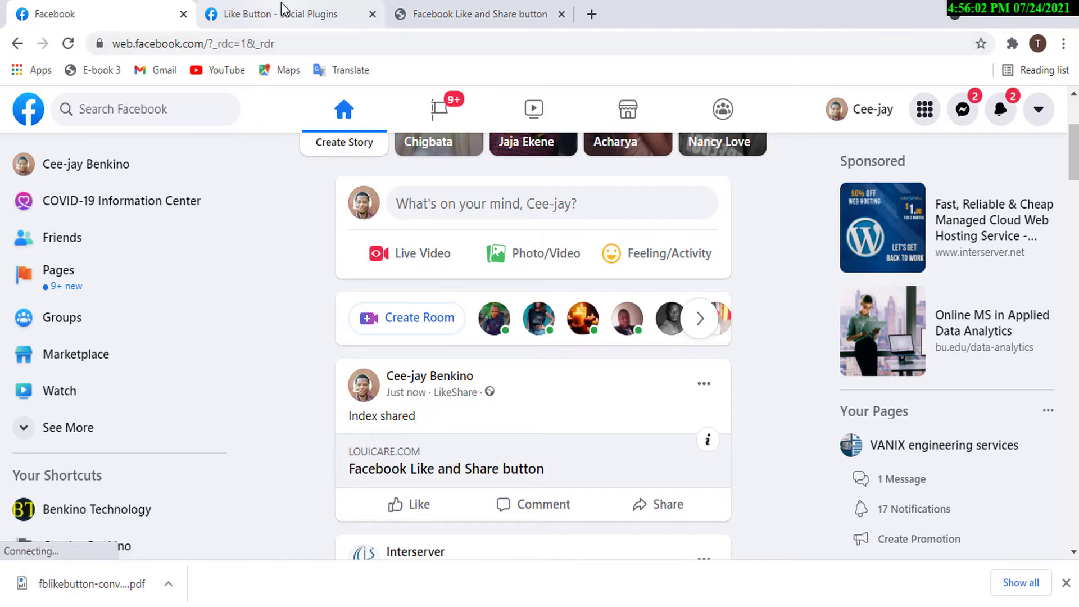
{"action": "left_click", "coordinate": [445, 10]}
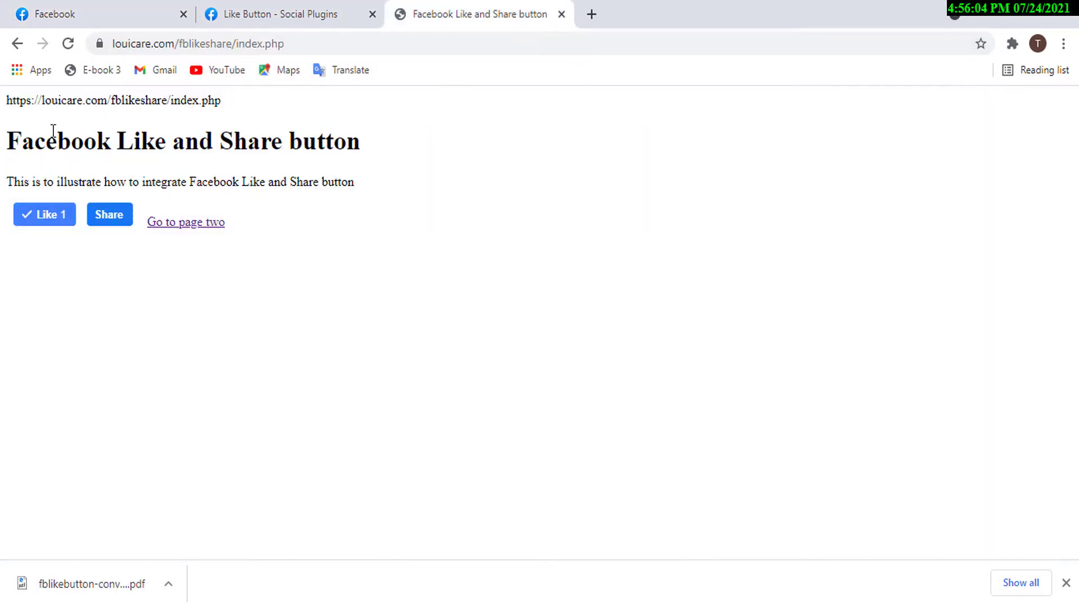
Go to page two of the demo and start sharing it with the comment 'Page two shared'.
{"action": "left_click", "coordinate": [191, 231]}
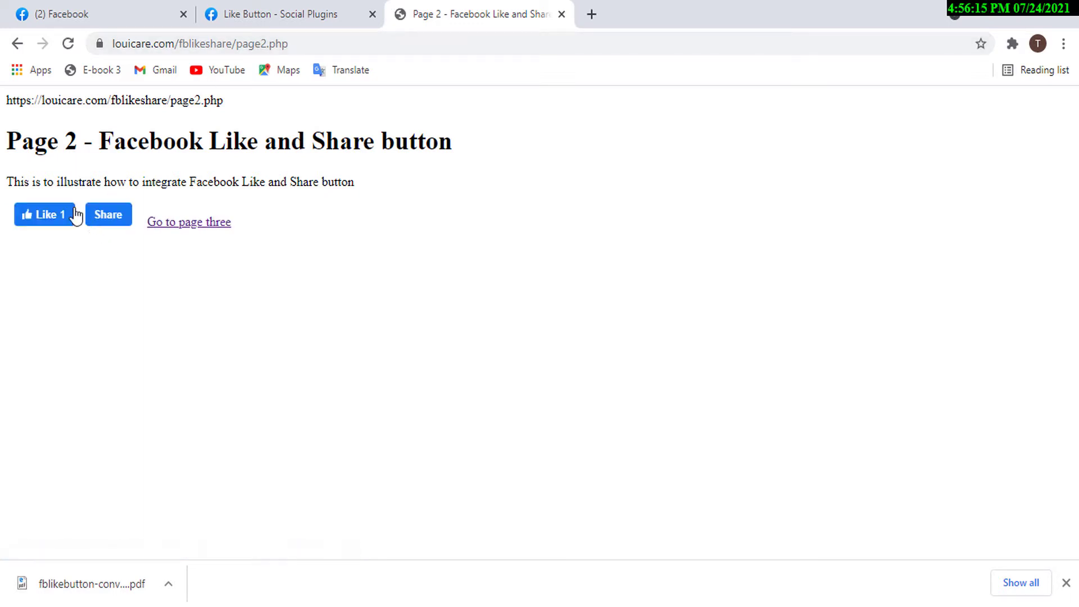
{"action": "left_click", "coordinate": [115, 219]}
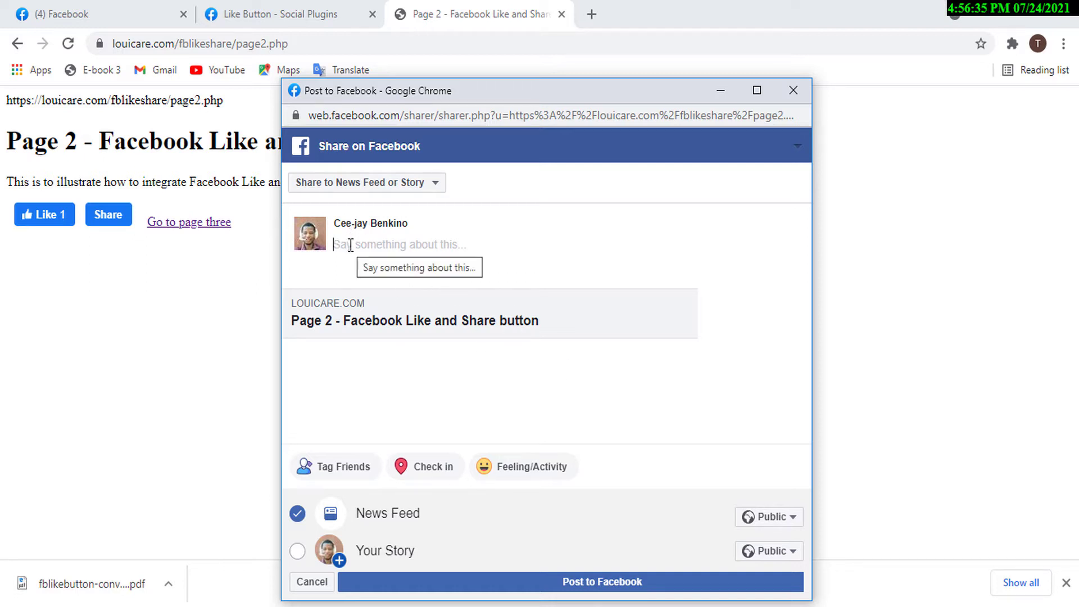
{"action": "type", "text": "Page t"}
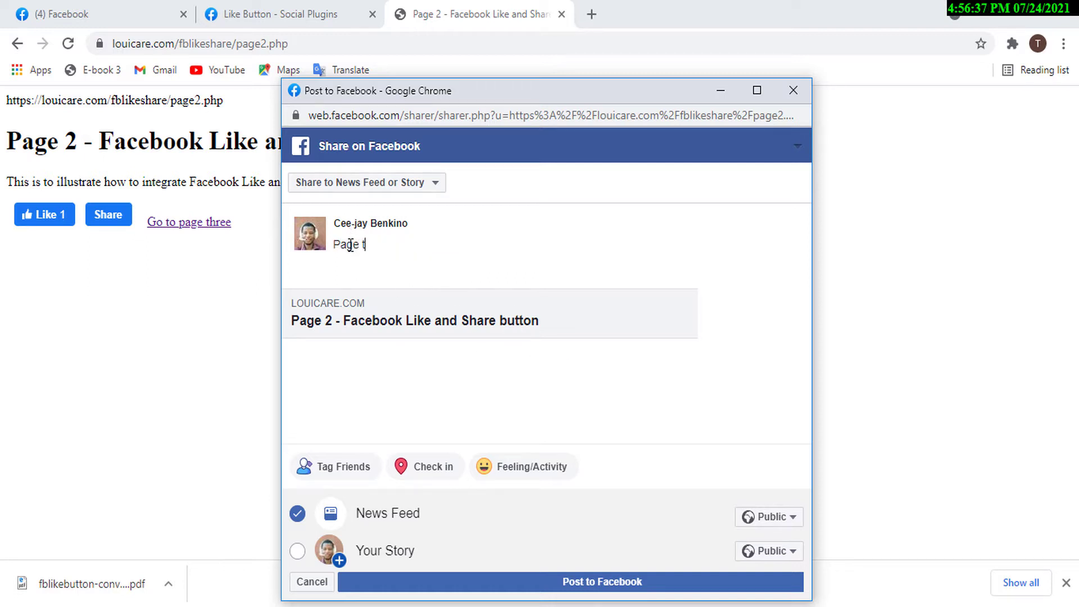
{"action": "type", "text": "wo shared"}
Publish the page two share and like page two, raising its Like count to 2.
{"action": "left_click", "coordinate": [641, 588]}
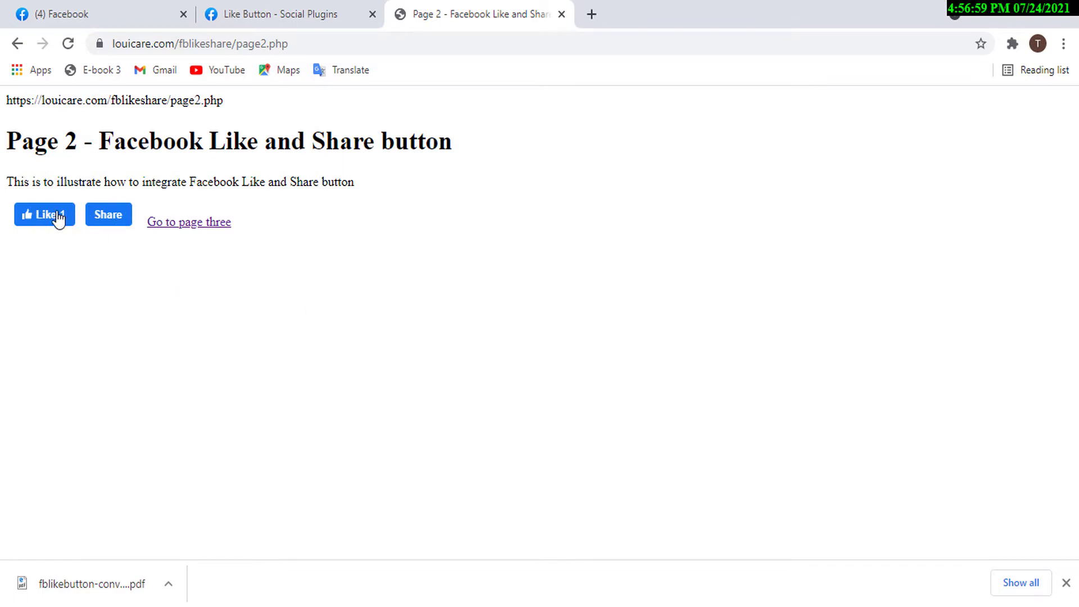
{"action": "left_click", "coordinate": [40, 218]}
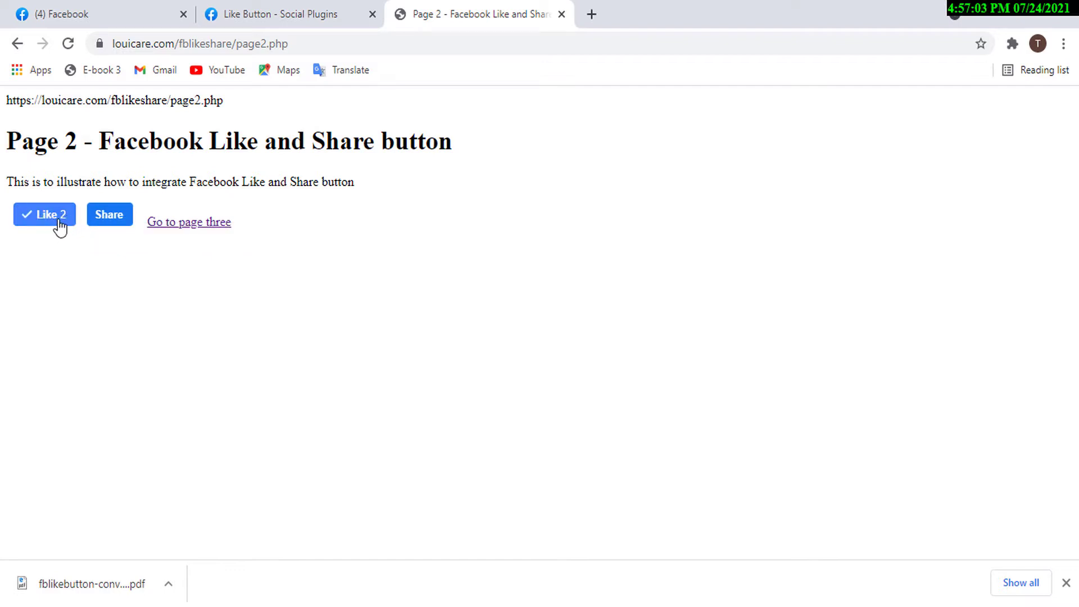
Reload the Facebook feed and scroll down to the new 'Page two shared' post.
{"action": "left_click", "coordinate": [92, 5]}
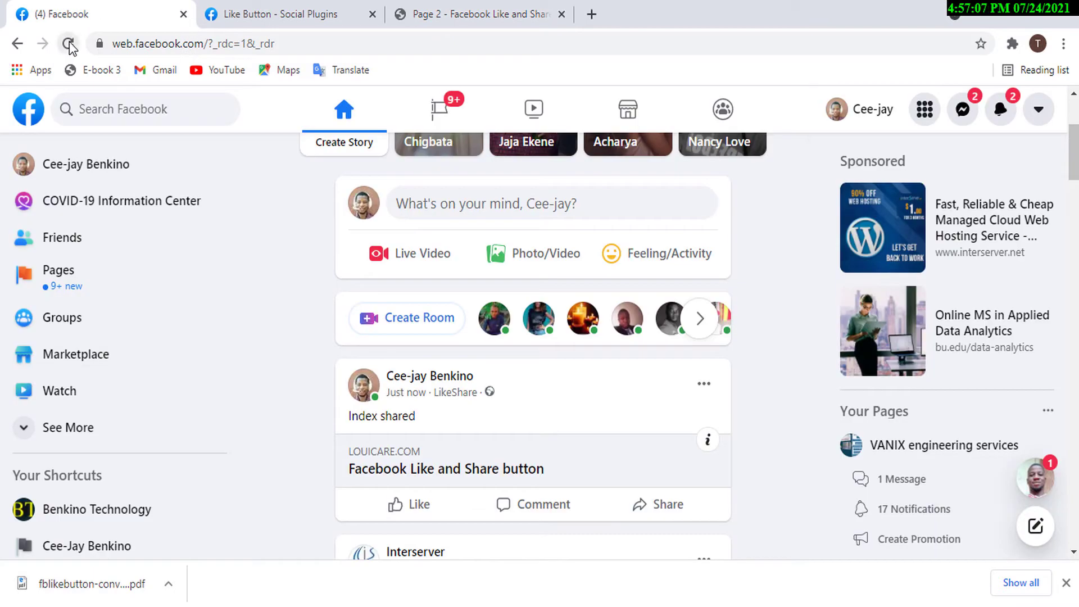
{"action": "left_click", "coordinate": [69, 43]}
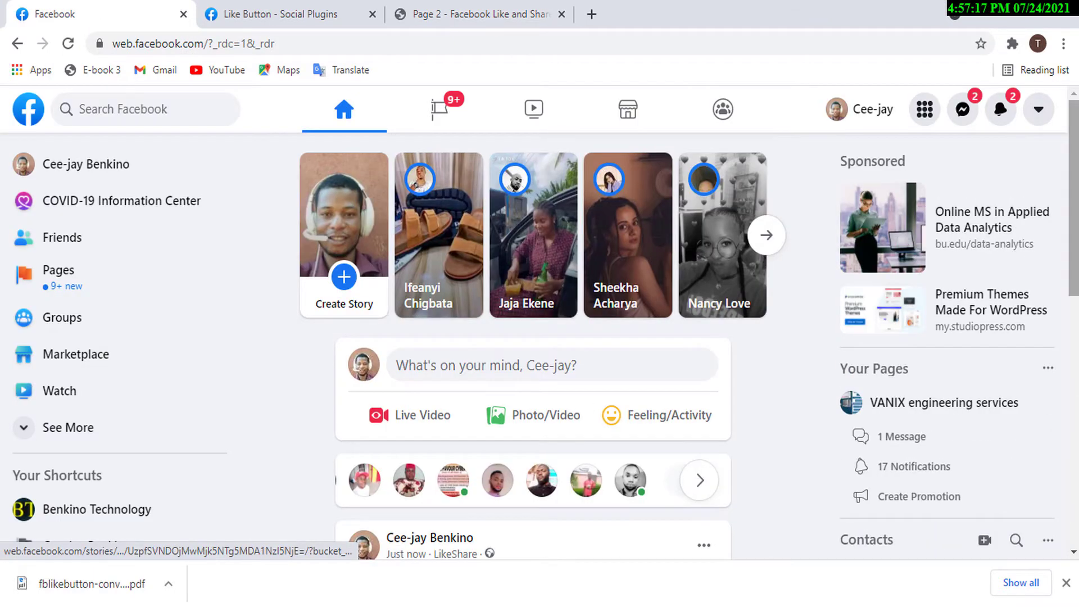
{"action": "scroll", "coordinate": [622, 393], "scroll_direction": "down", "scroll_amount": 3}
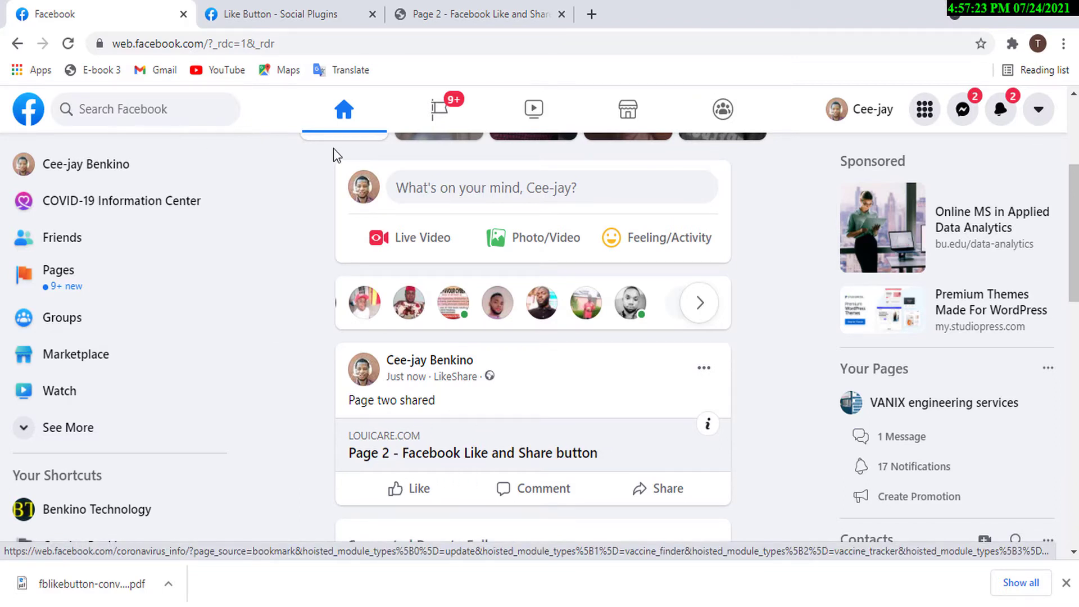
Leave the Page 2 demo tab for the empty index.php of fblikeshare in Visual Studio Code.
{"action": "left_click", "coordinate": [419, 12]}
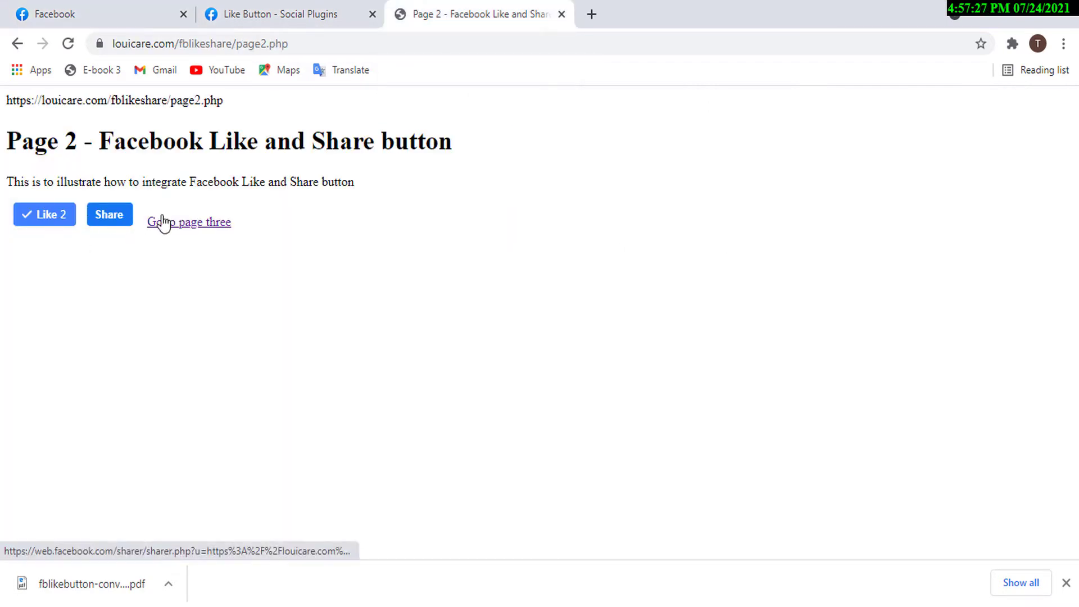
{"action": "left_click_drag", "start_coordinate": [173, 346], "coordinate": [246, 342]}
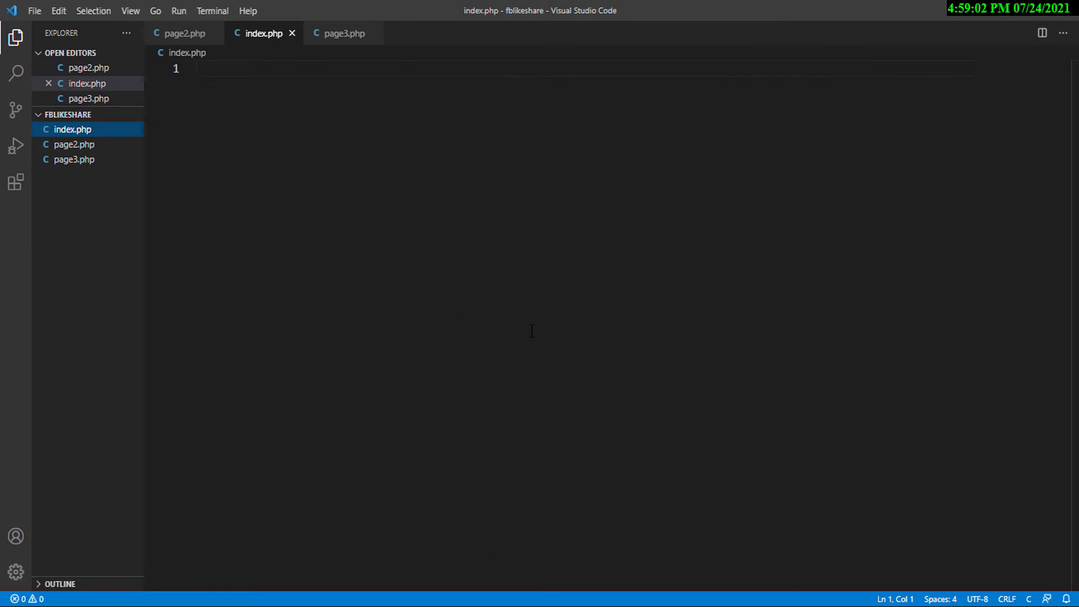
{"action": "left_click", "coordinate": [405, 605]}
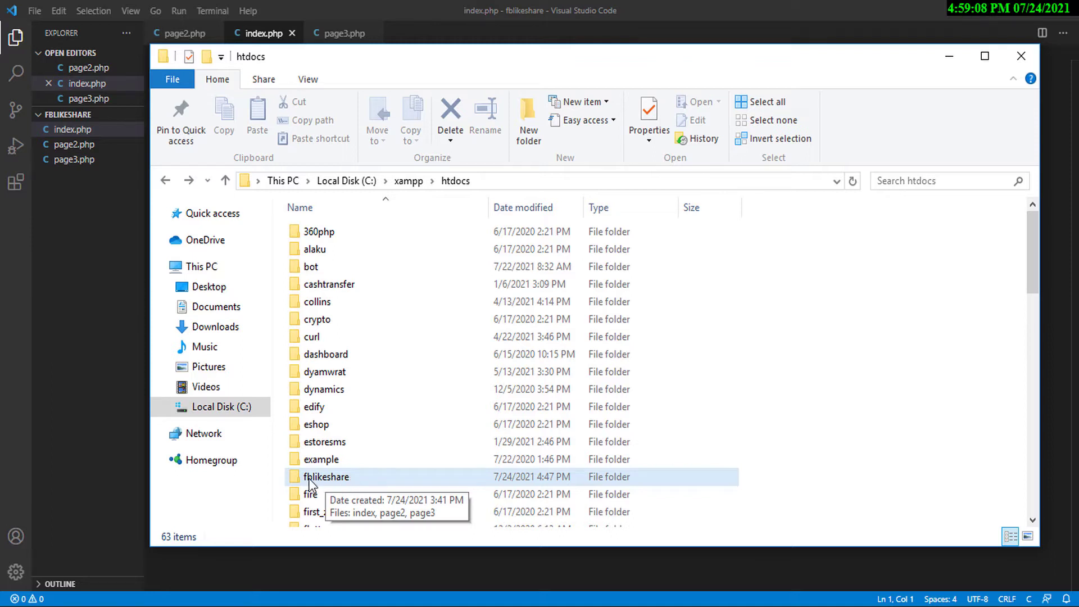
{"action": "left_click", "coordinate": [326, 478]}
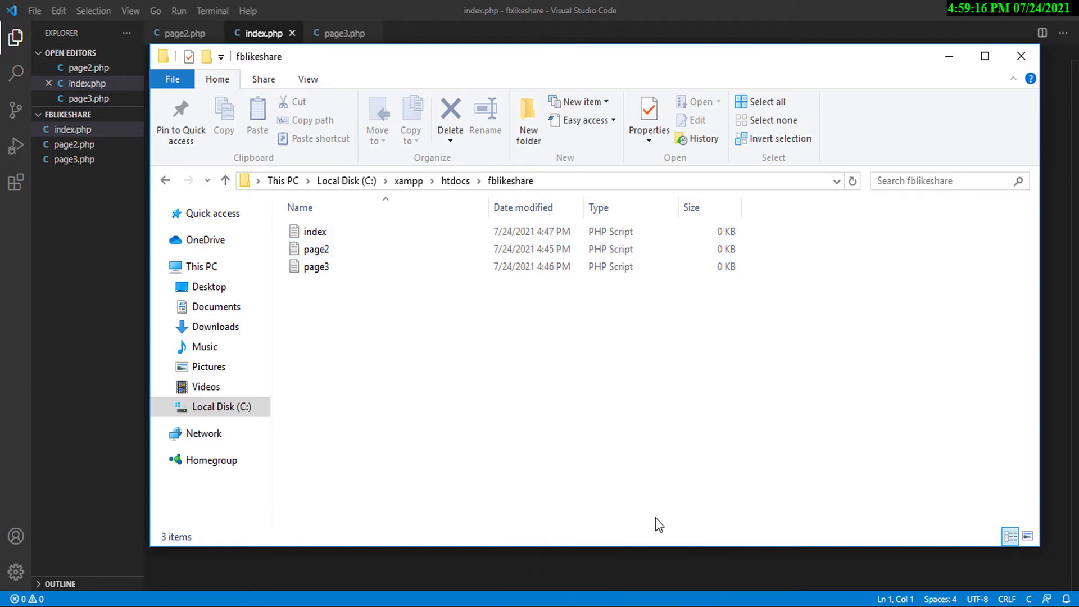
{"action": "left_click", "coordinate": [584, 534]}
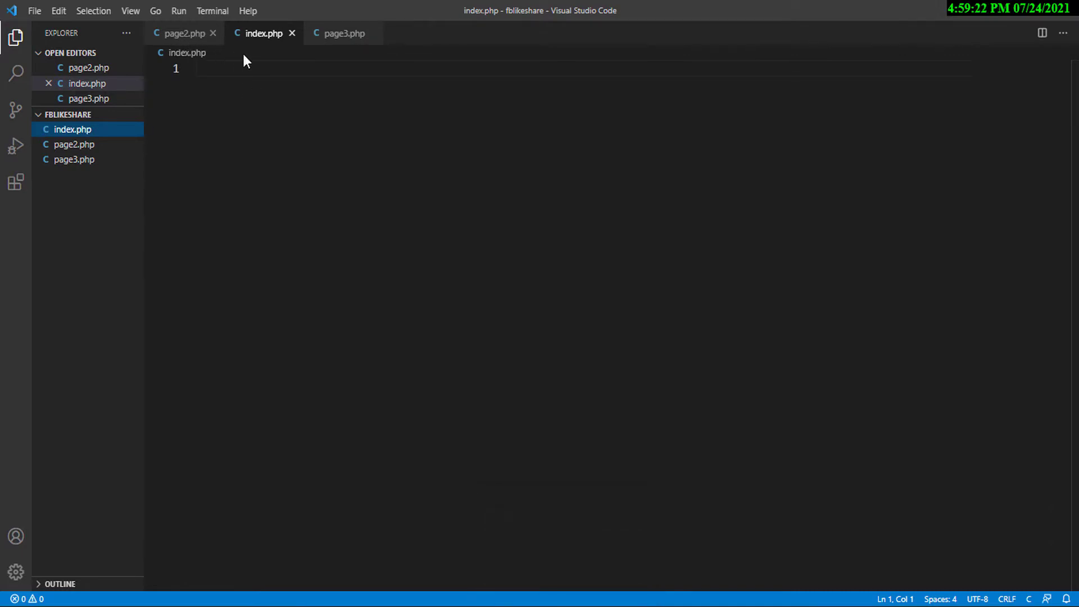
Look through the page2.php, index.php and page3.php tabs, ending on index.php.
{"action": "left_click", "coordinate": [185, 35]}
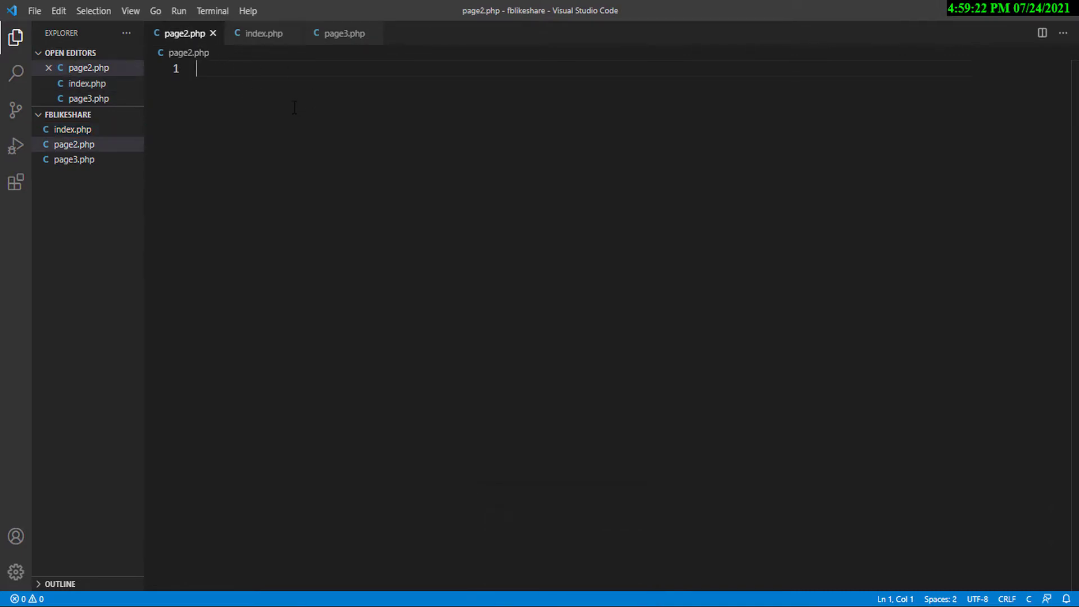
{"action": "left_click", "coordinate": [264, 37]}
{"action": "left_click", "coordinate": [347, 35]}
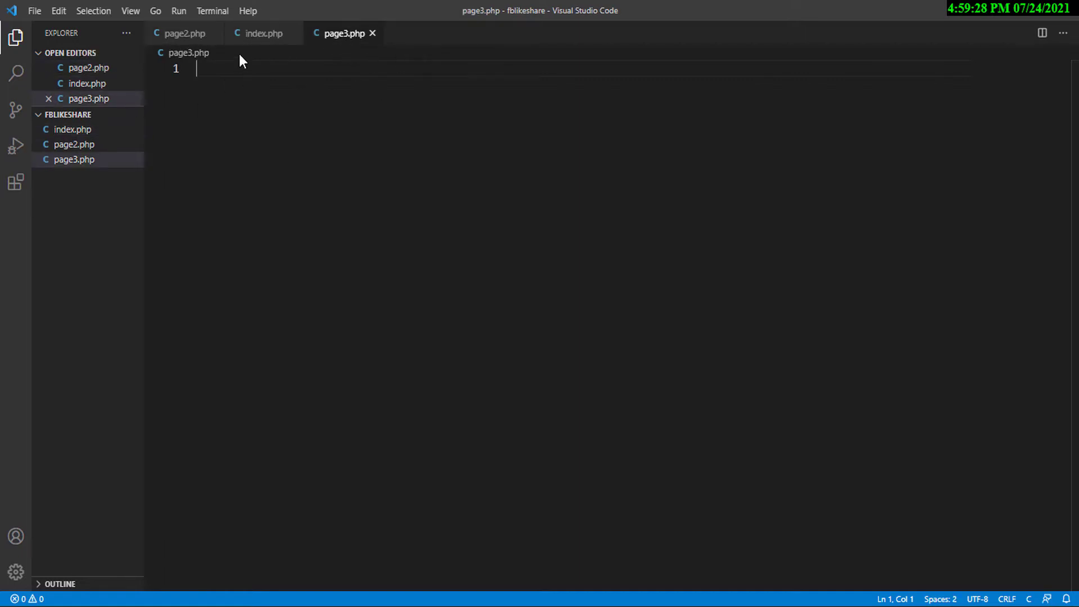
{"action": "left_click", "coordinate": [256, 41]}
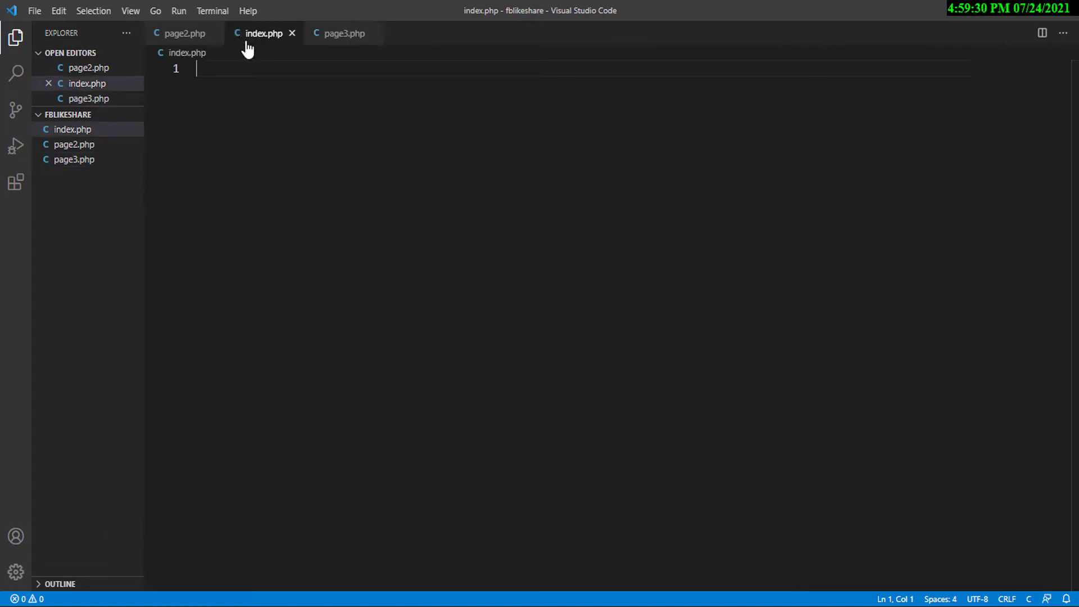
Close page2.php and page3.php, and fill index.php with the 12-line HTML boilerplate titled Document.
{"action": "left_click", "coordinate": [213, 34]}
{"action": "left_click", "coordinate": [293, 34]}
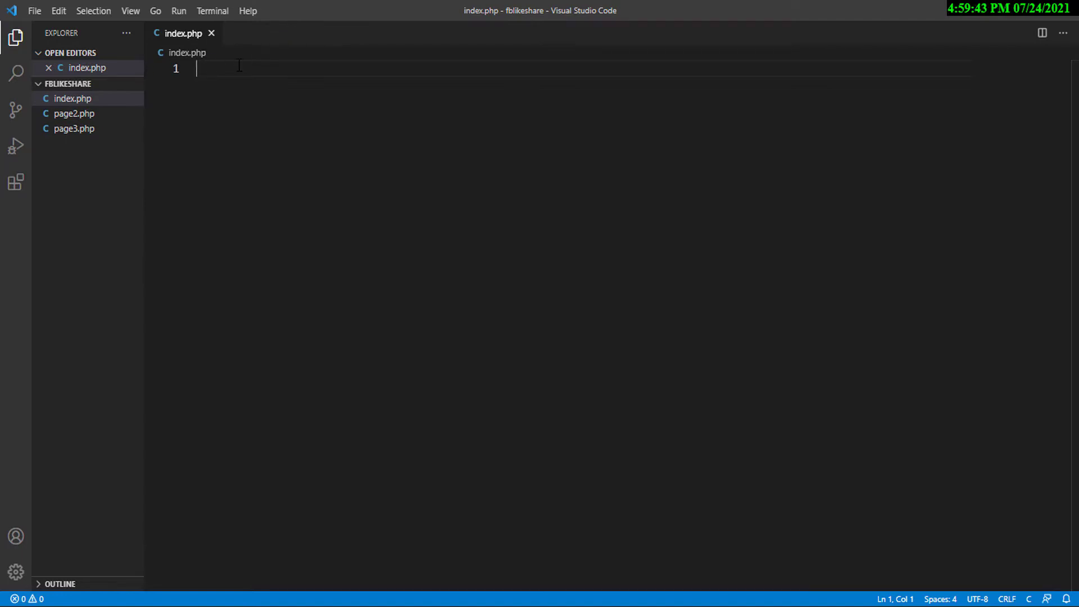
{"action": "type", "text": "<!DOCTYPE html> <html lang=\"en\"> <head>     <meta charset=\"UTF-8\">     <meta http-equiv=\"X-UA-Compatible\" content=\"IE=edge\">     <meta name=\"viewport\" content=\"width=device-width, initial-scale=1.0\">     <title>Document</title> </head> <body>  </body> </html>"}
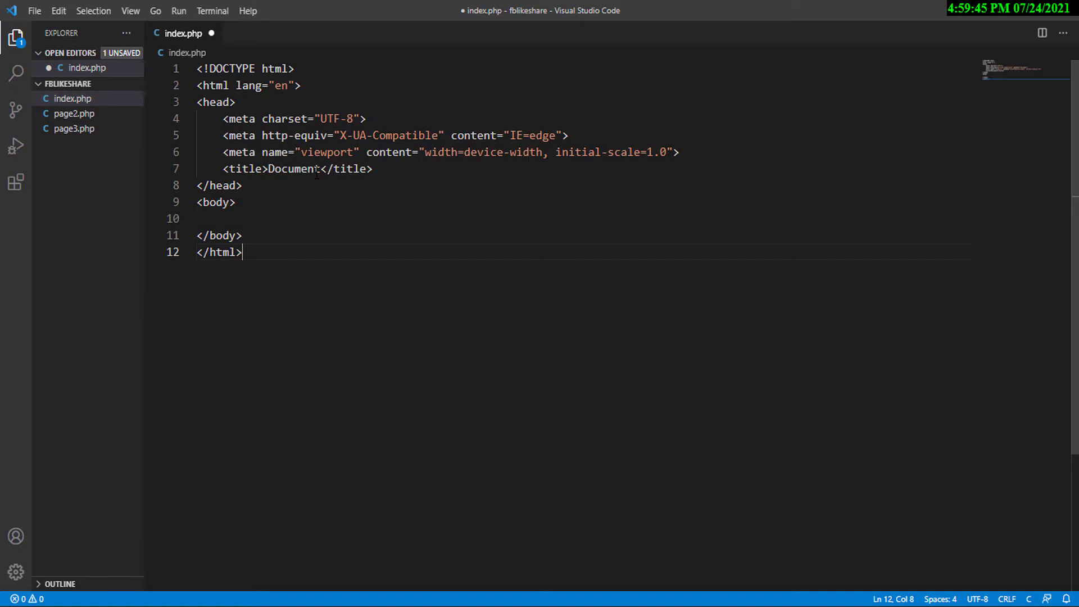